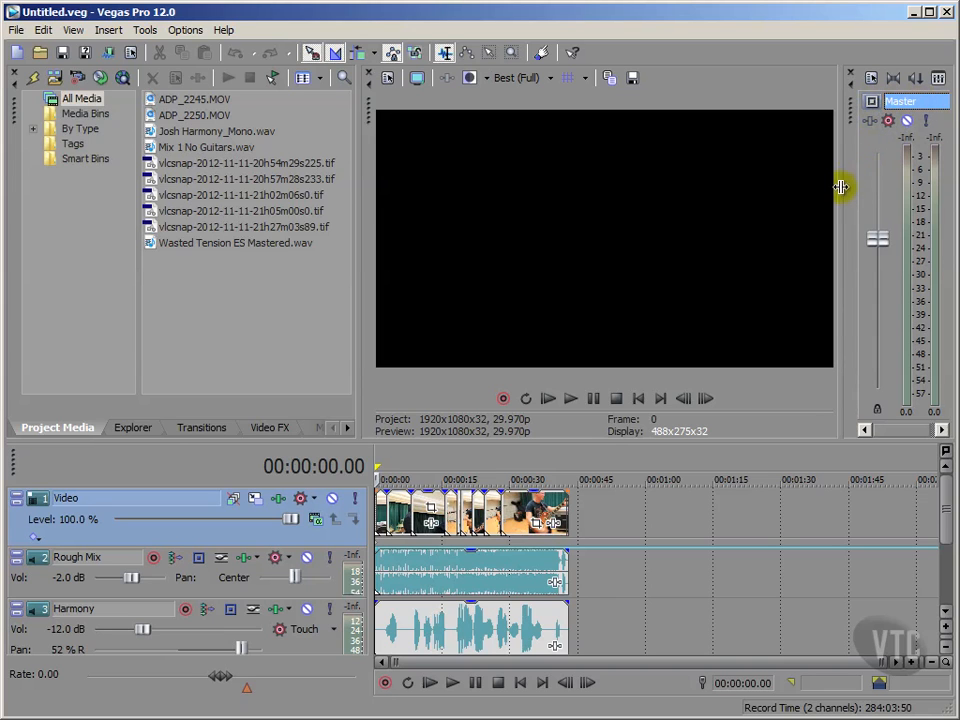
Widen the Master Bus panel slightly and lower its output fader to about -14.9 dB before returning it to 0.0 dB.
{"action": "left_click_drag", "start_coordinate": [838, 189], "coordinate": [789, 208]}
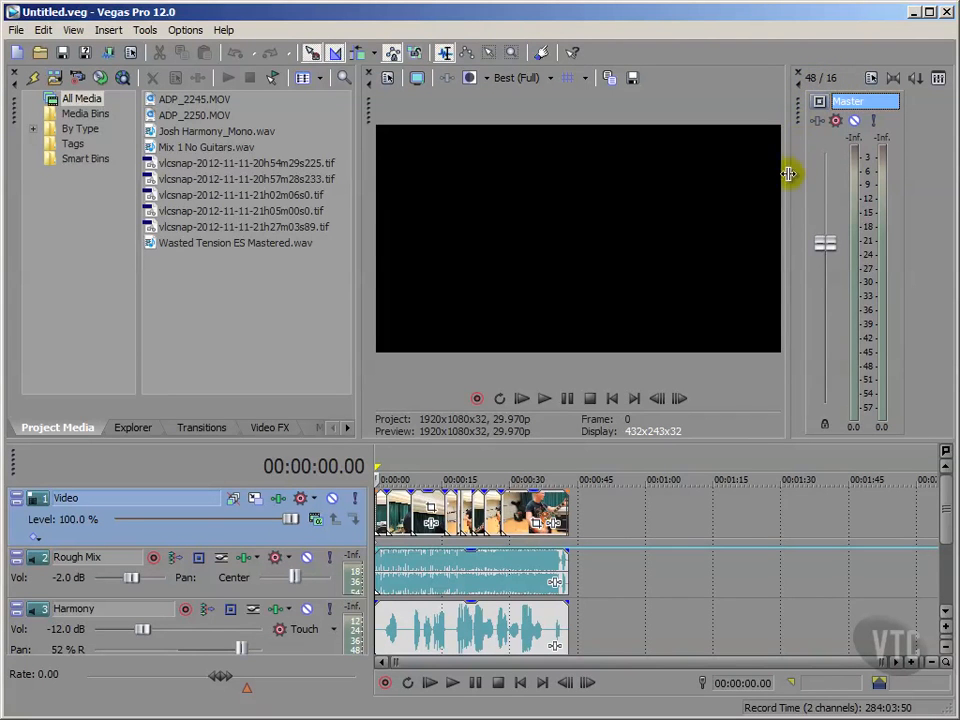
{"action": "left_click_drag", "start_coordinate": [785, 182], "coordinate": [829, 178]}
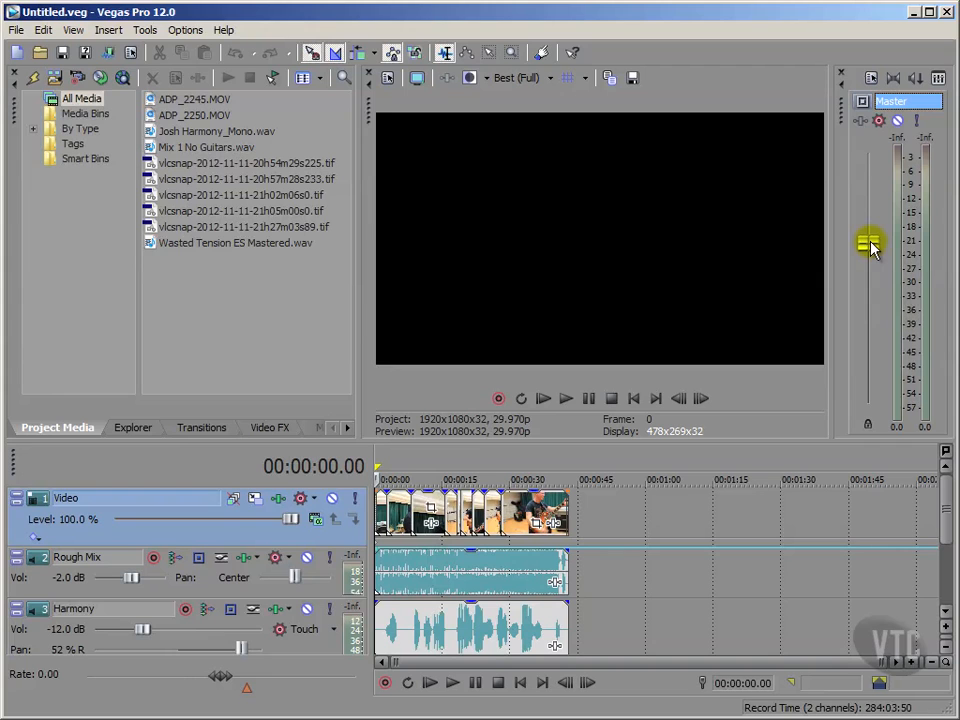
{"action": "left_click_drag", "start_coordinate": [871, 247], "coordinate": [868, 342]}
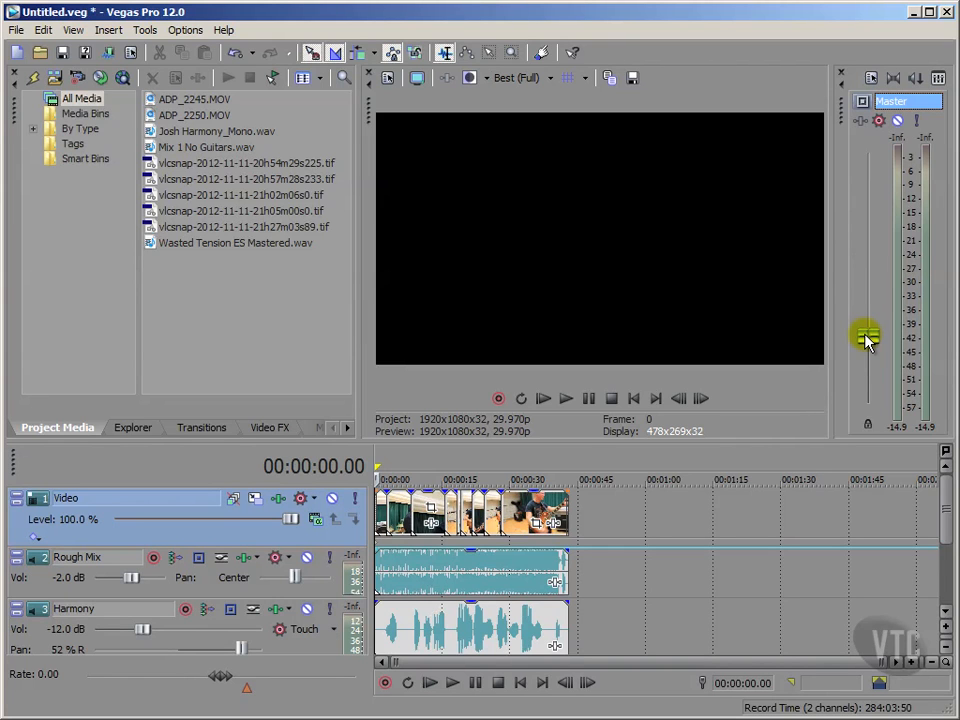
{"action": "left_click_drag", "start_coordinate": [868, 340], "coordinate": [873, 248]}
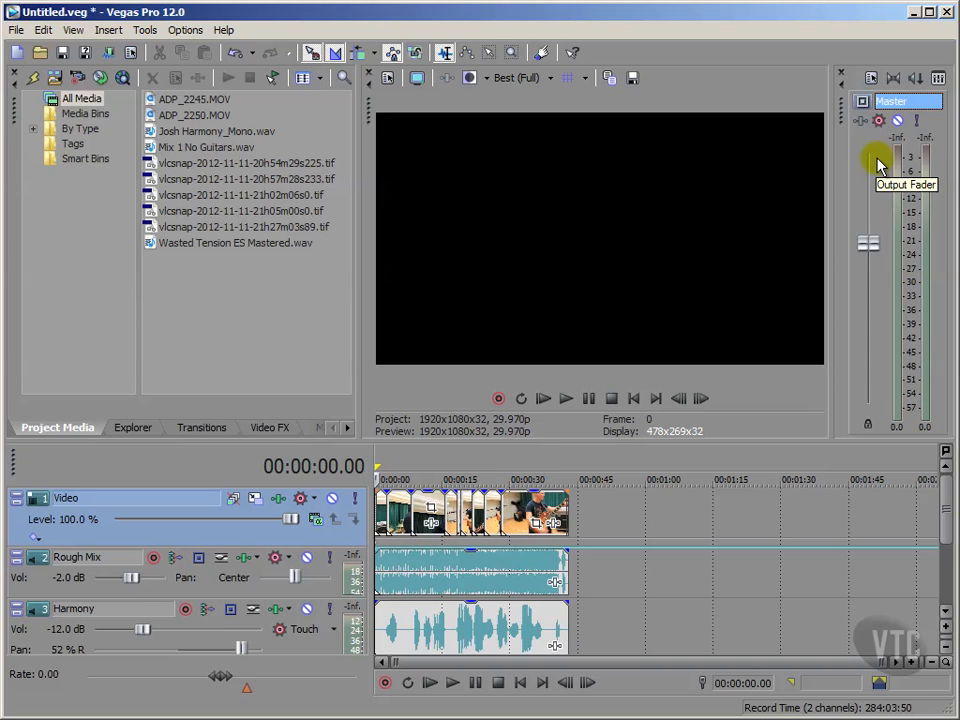
Open the Mixing Console window and close it again.
{"action": "left_click", "coordinate": [73, 30]}
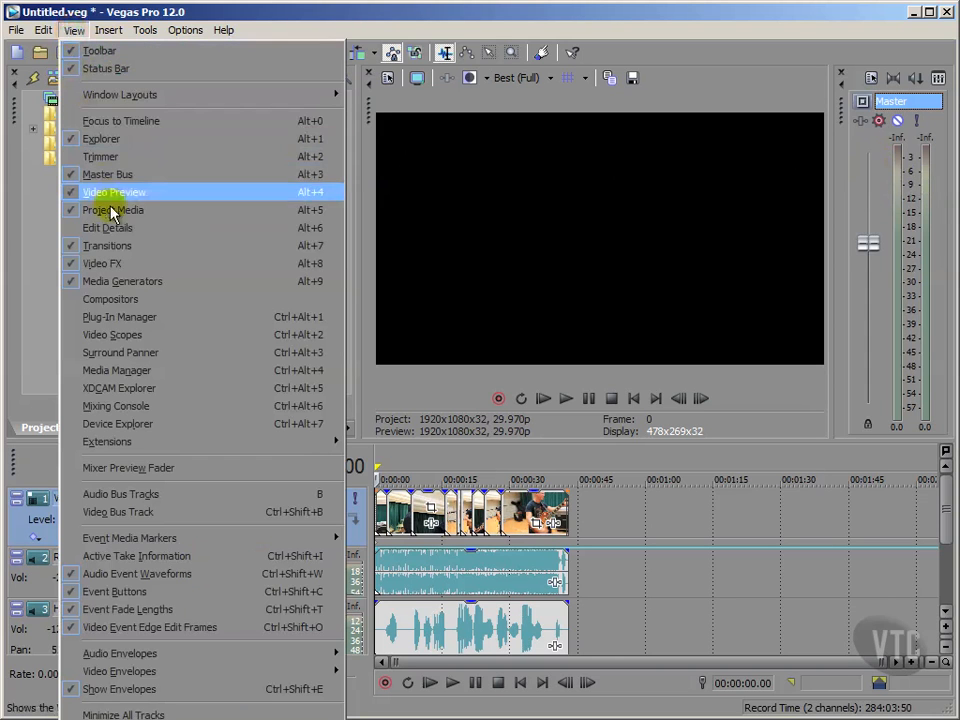
{"action": "left_click", "coordinate": [125, 408]}
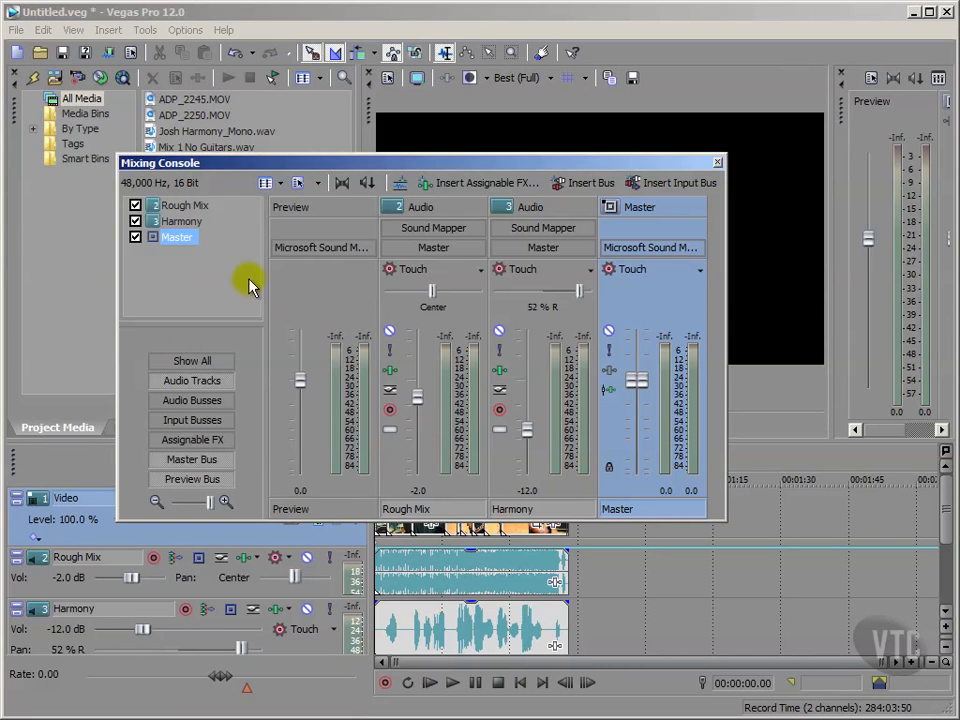
{"action": "left_click", "coordinate": [718, 163]}
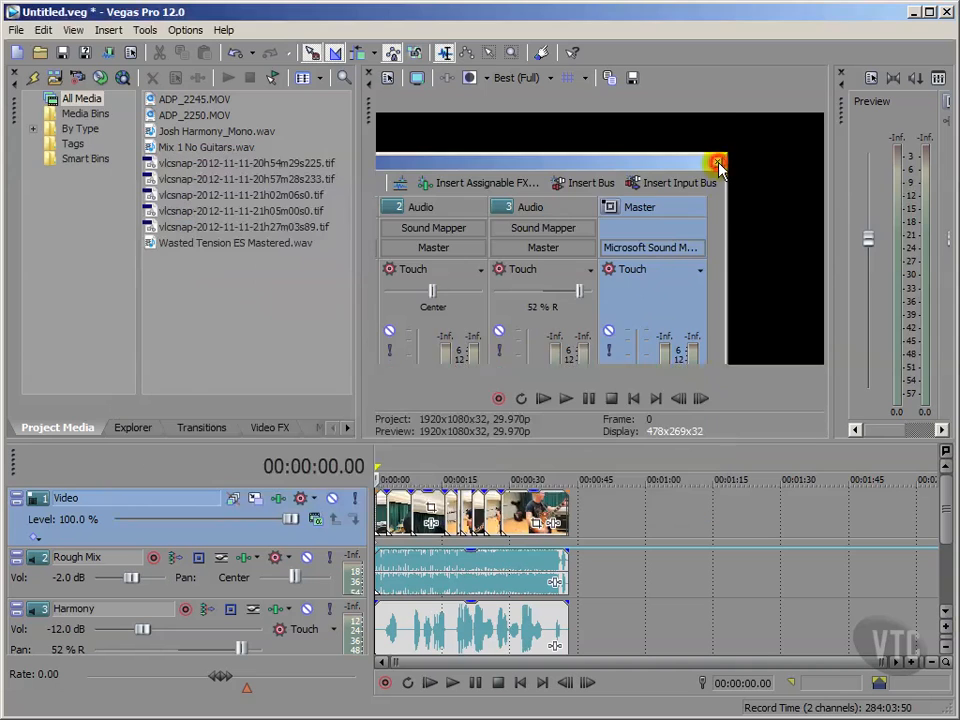
Open the Mixing Console from the Master Bus panel and select the Rough Mix, Harmony and Master channels one after another.
{"action": "left_click", "coordinate": [938, 79]}
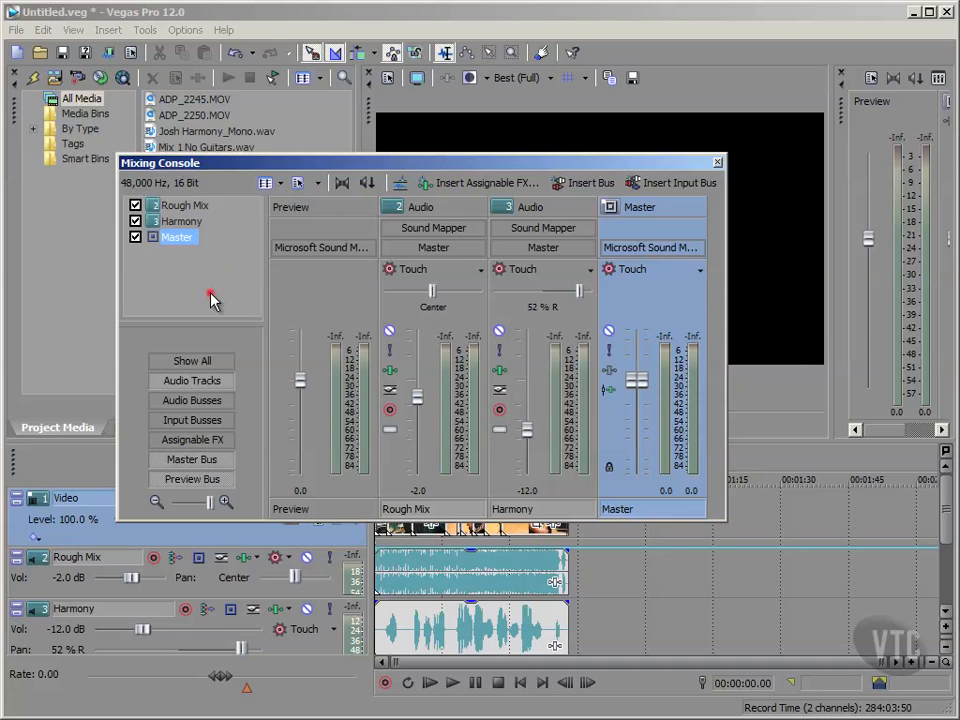
{"action": "left_click", "coordinate": [211, 296]}
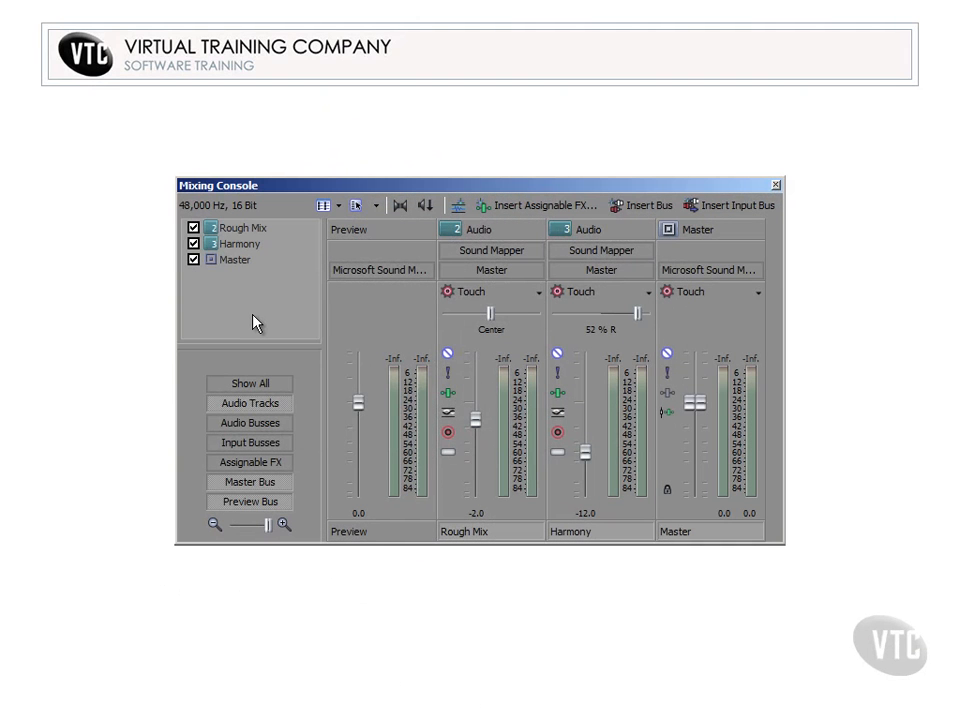
{"action": "left_click", "coordinate": [257, 229]}
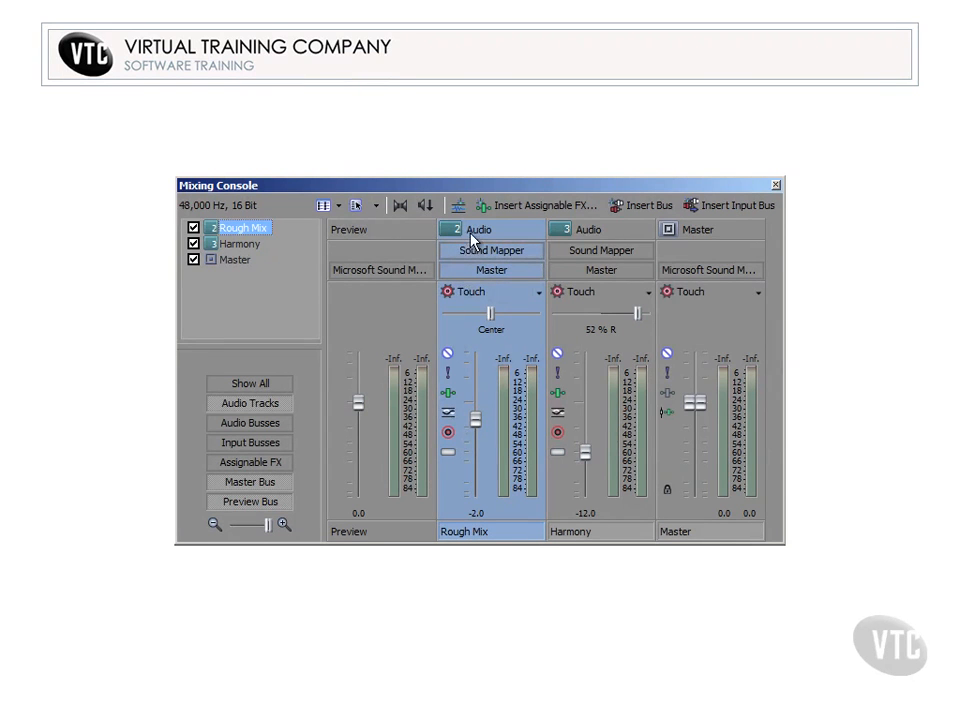
{"action": "left_click", "coordinate": [574, 342]}
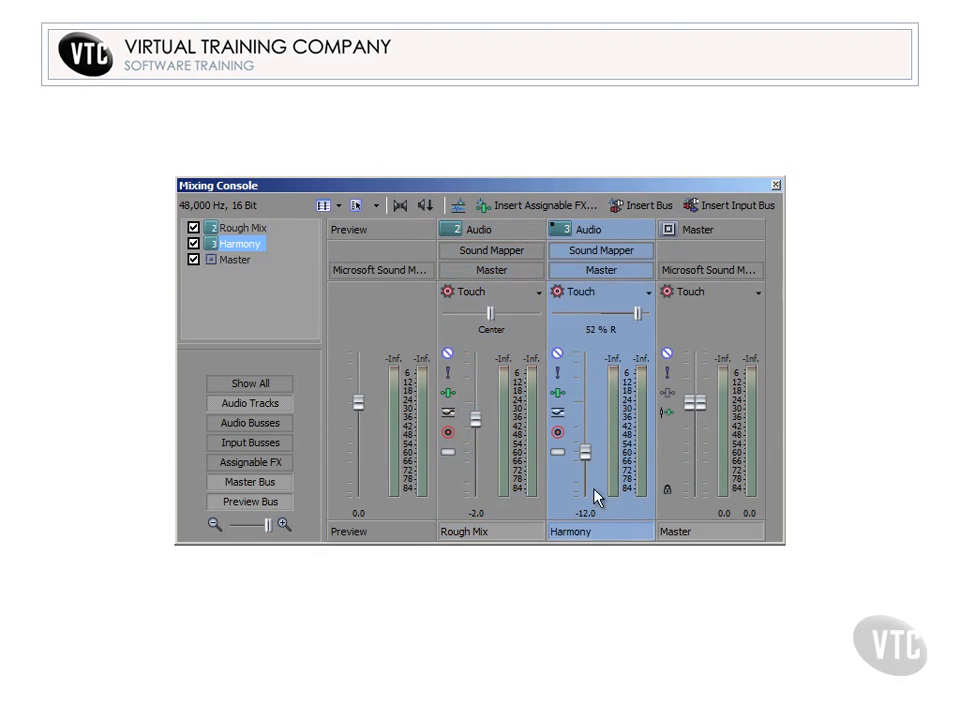
{"action": "left_click", "coordinate": [242, 262]}
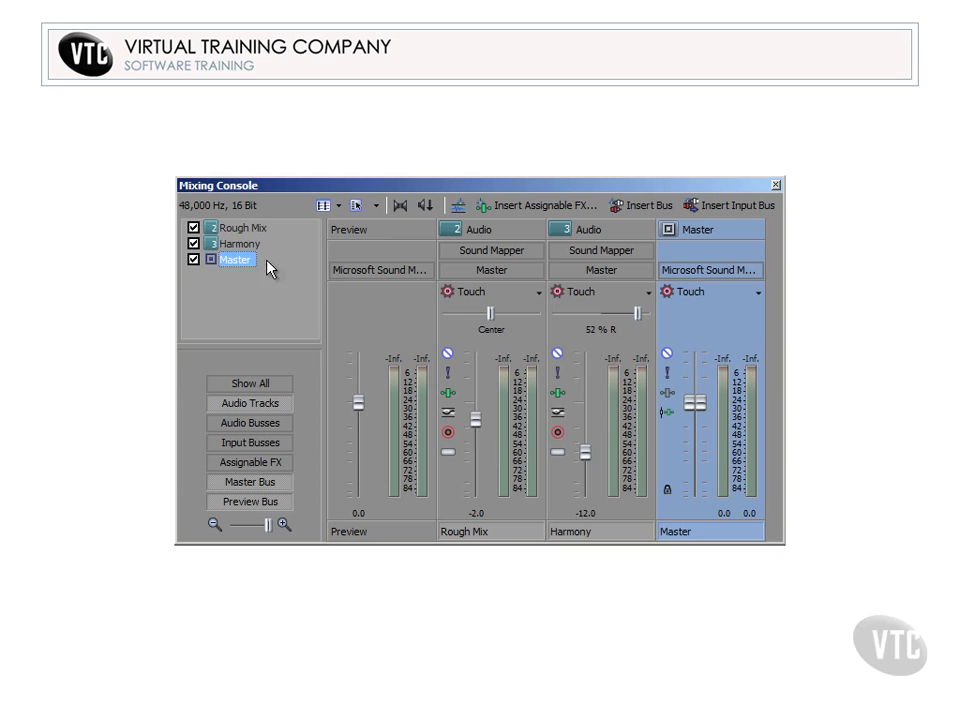
Hide and show again the Master channel and the Harmony channel in the console, and clear the channel selection.
{"action": "left_click", "coordinate": [193, 259]}
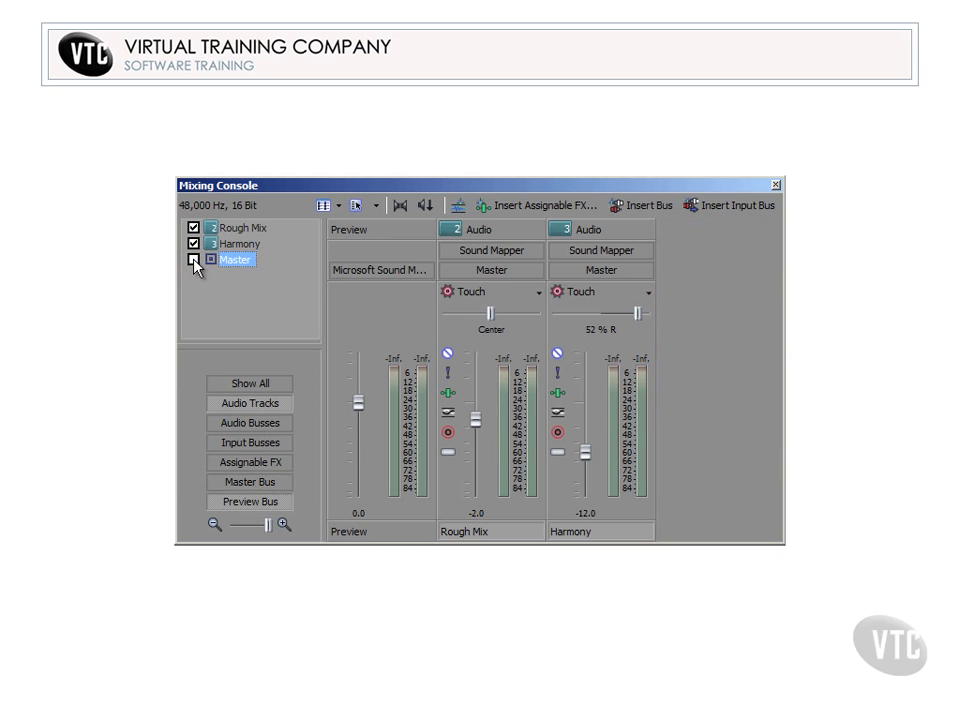
{"action": "left_click", "coordinate": [193, 259]}
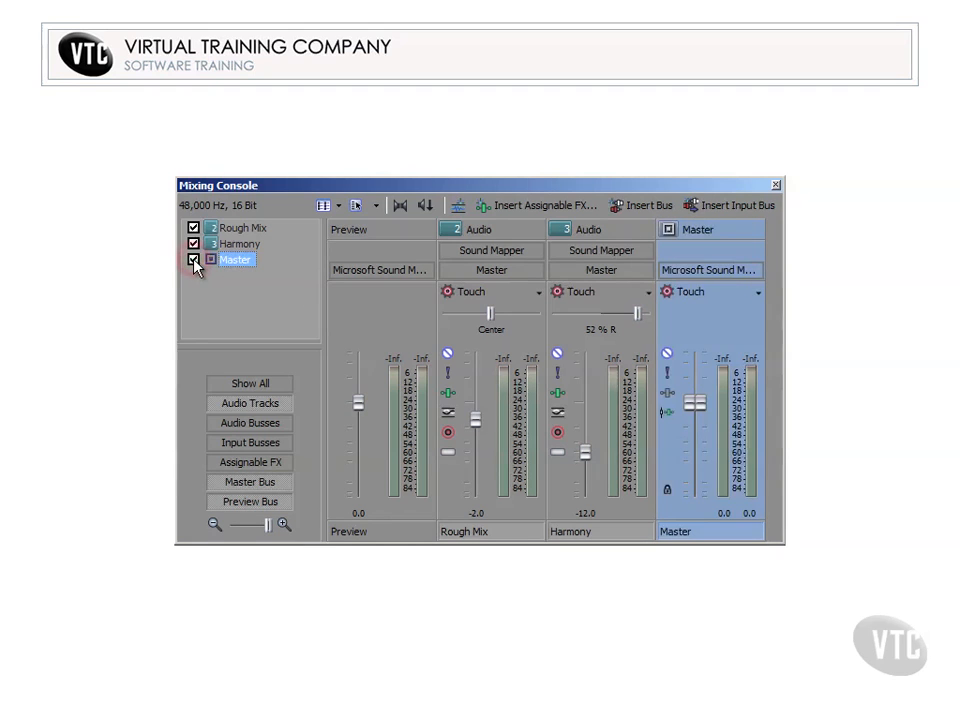
{"action": "left_click", "coordinate": [238, 244]}
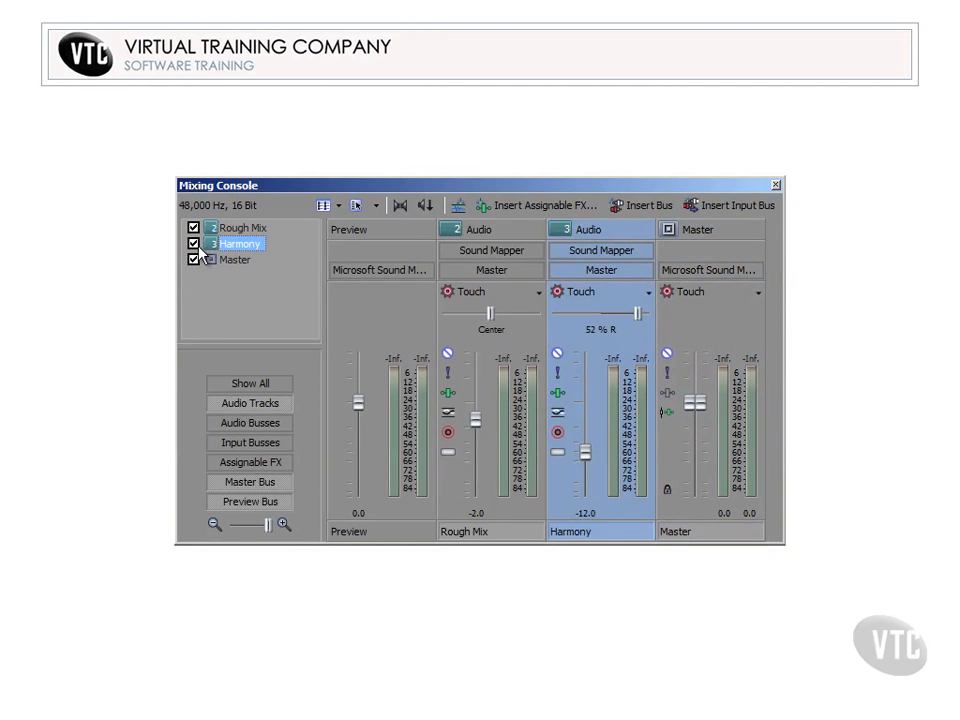
{"action": "left_click", "coordinate": [193, 243]}
{"action": "left_click", "coordinate": [193, 243]}
{"action": "left_click", "coordinate": [277, 300]}
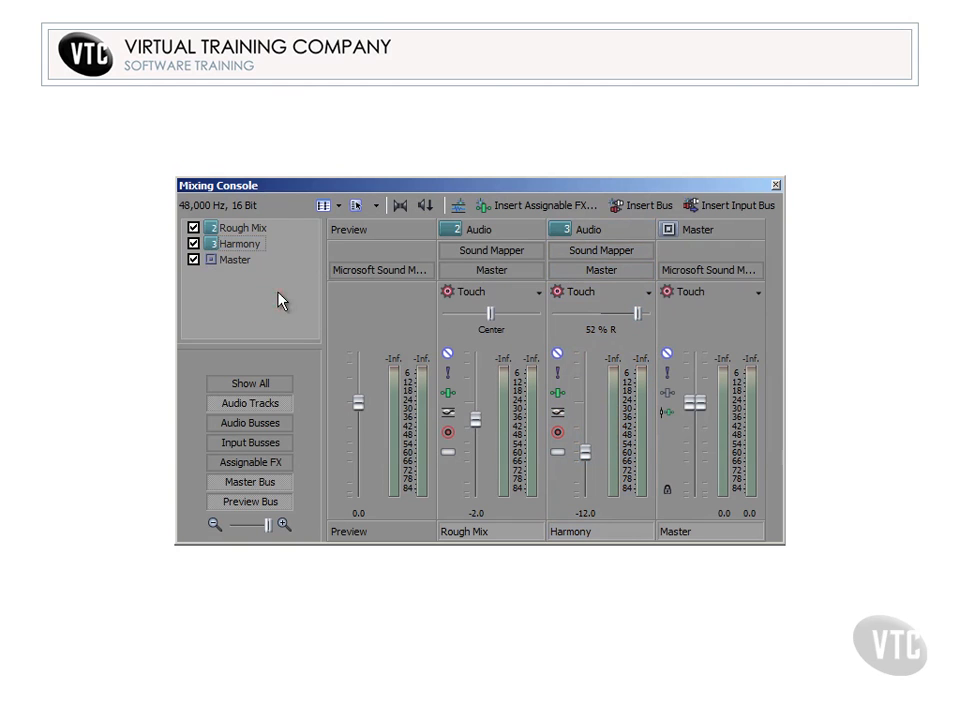
Hide the channel list, show it again, and widen the pane that holds it.
{"action": "left_click", "coordinate": [339, 206]}
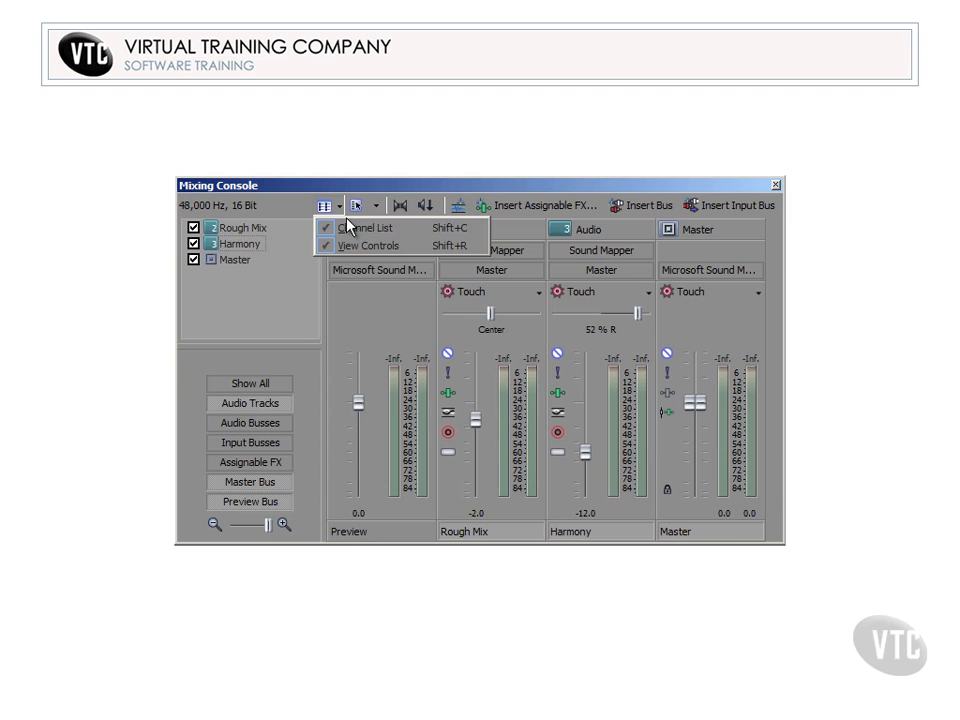
{"action": "left_click", "coordinate": [355, 235]}
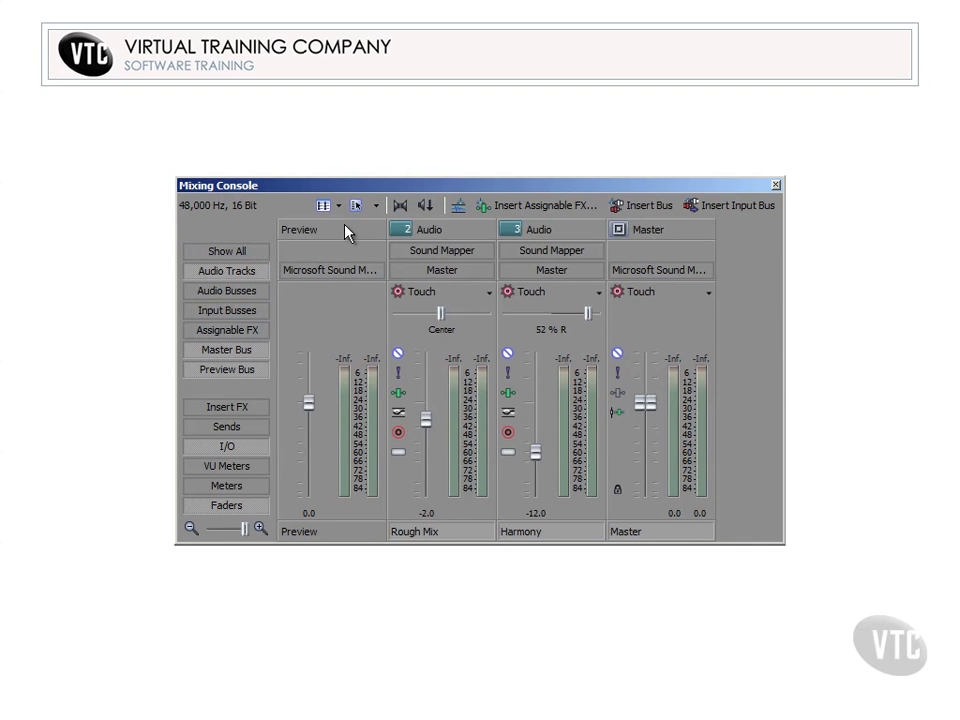
{"action": "left_click", "coordinate": [336, 207]}
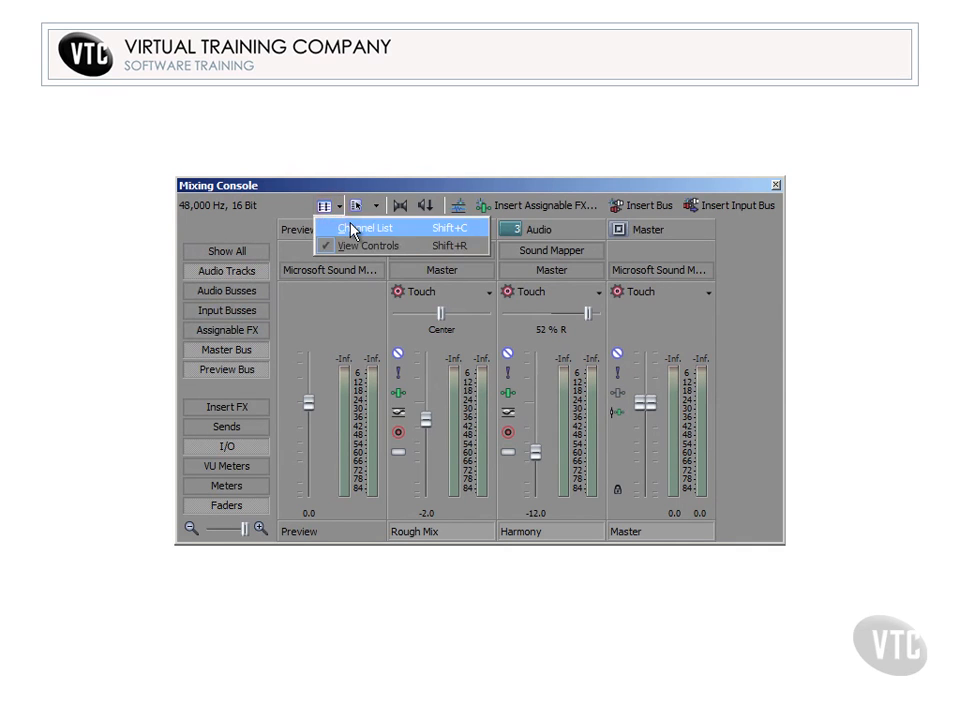
{"action": "left_click", "coordinate": [351, 228]}
{"action": "left_click_drag", "start_coordinate": [271, 279], "coordinate": [312, 288]}
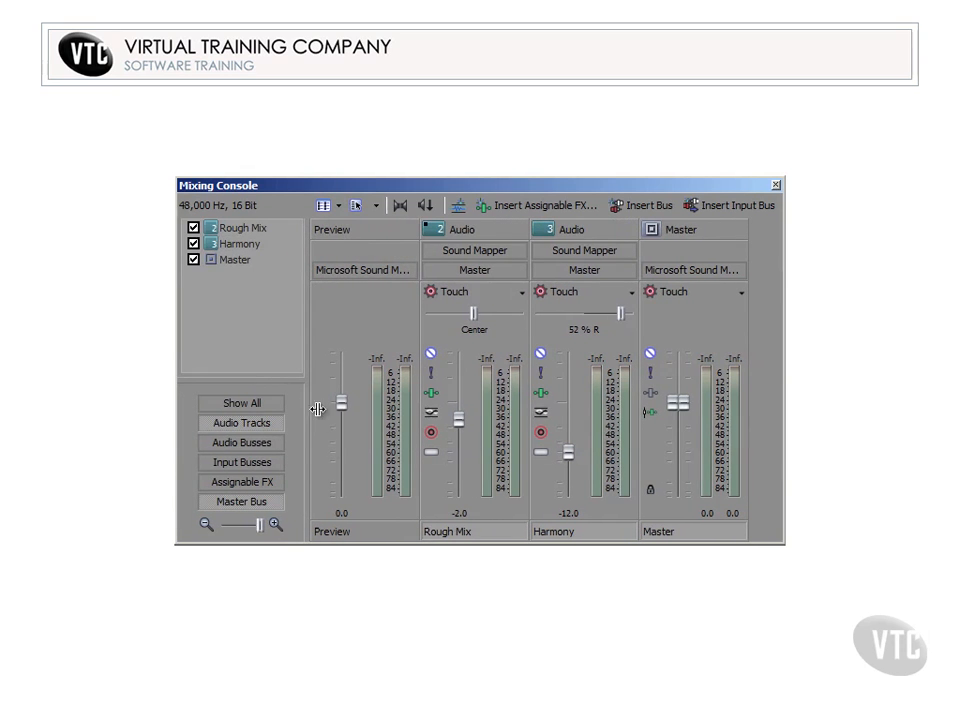
{"action": "mouse_move", "coordinate": [259, 528]}
{"action": "left_mouse_down"}
{"action": "mouse_move", "coordinate": [249, 533]}
{"action": "mouse_move", "coordinate": [268, 529]}
{"action": "left_mouse_up"}
Try the audio track and master bus channel filters, finishing with all channels shown.
{"action": "left_click", "coordinate": [247, 406]}
{"action": "left_click", "coordinate": [251, 424]}
{"action": "left_click", "coordinate": [259, 502]}
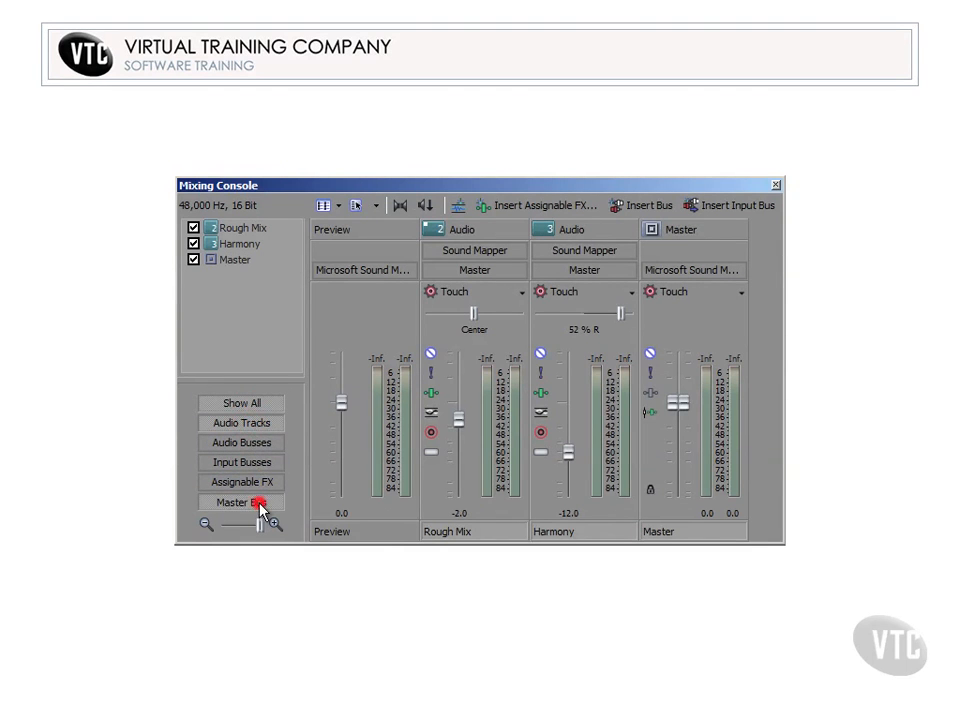
{"action": "left_click", "coordinate": [255, 404]}
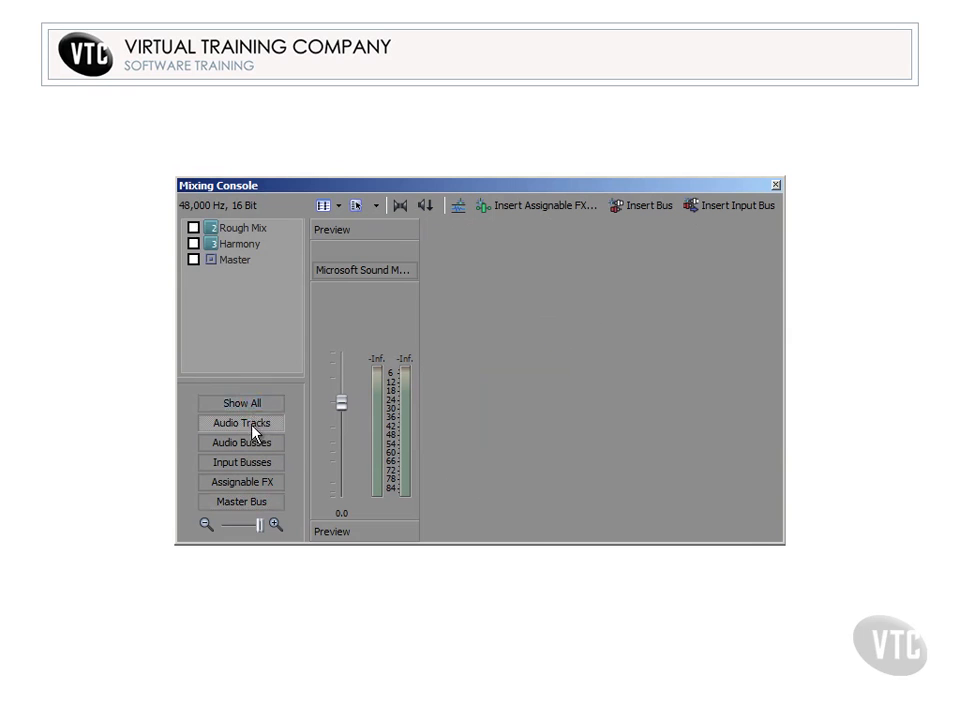
{"action": "left_click", "coordinate": [257, 422]}
{"action": "left_click", "coordinate": [250, 405]}
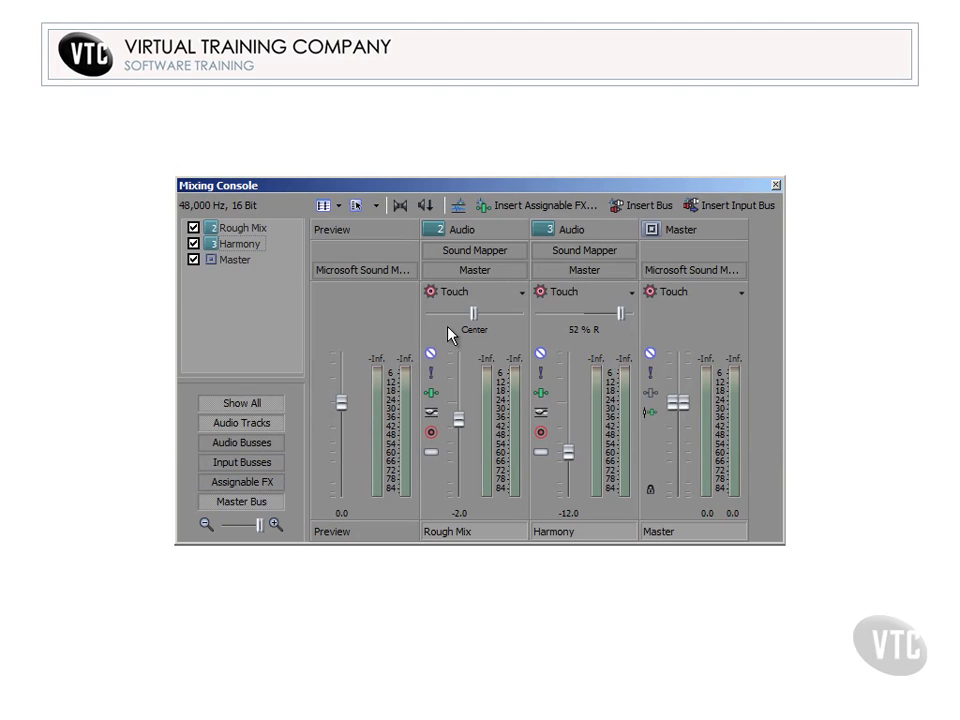
Insert a new audio track in the mixing console and narrow the channel strips so that all of them fit.
{"action": "left_click", "coordinate": [377, 205]}
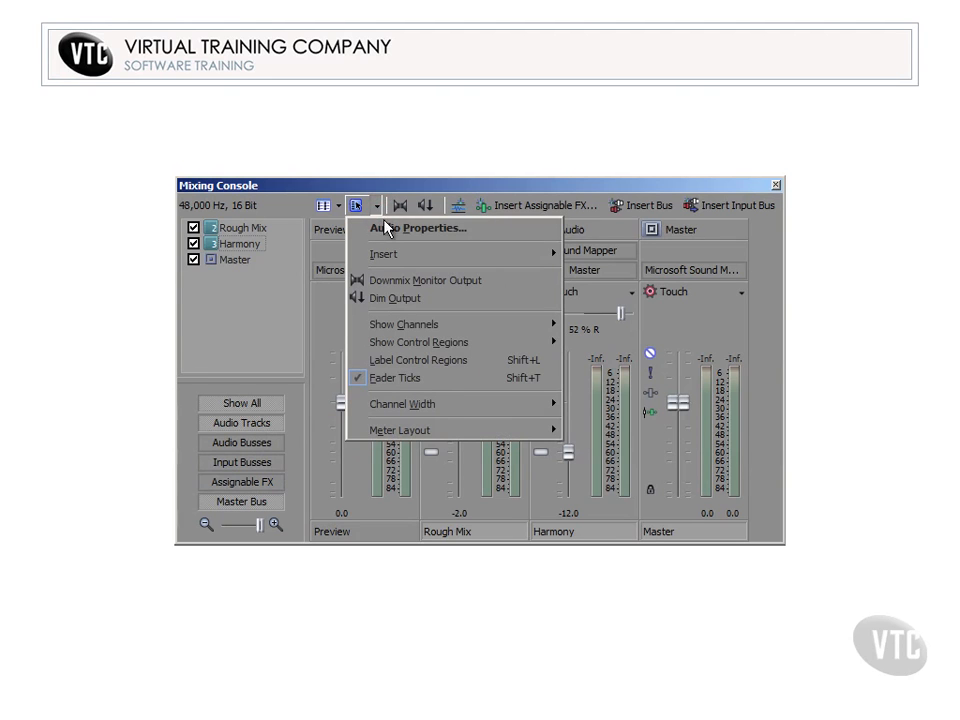
{"action": "mouse_move", "coordinate": [389, 255]}
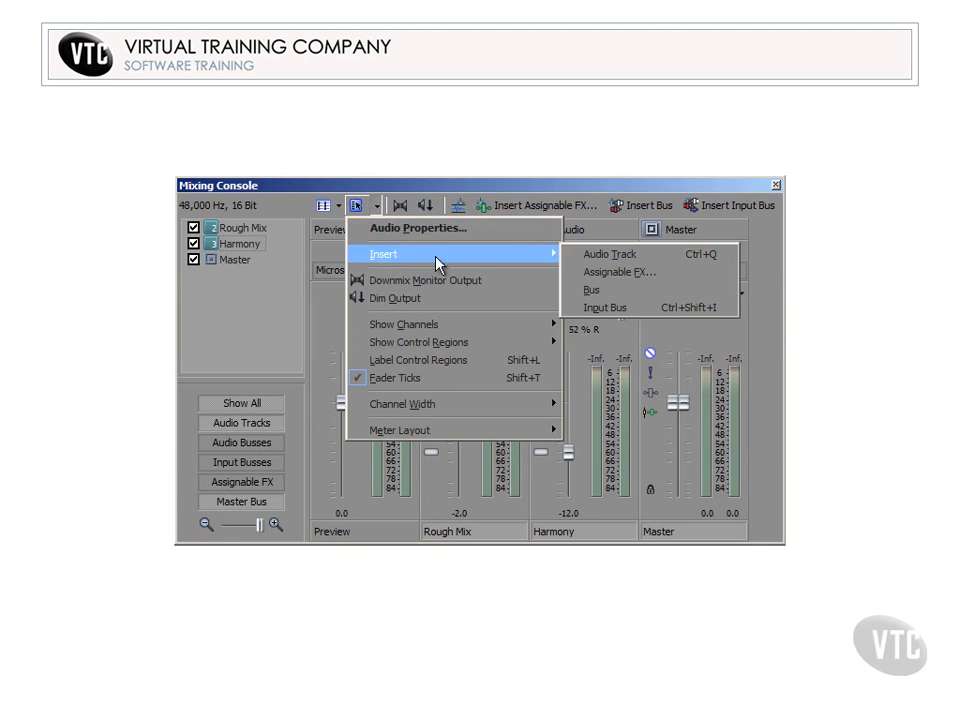
{"action": "left_click", "coordinate": [599, 259]}
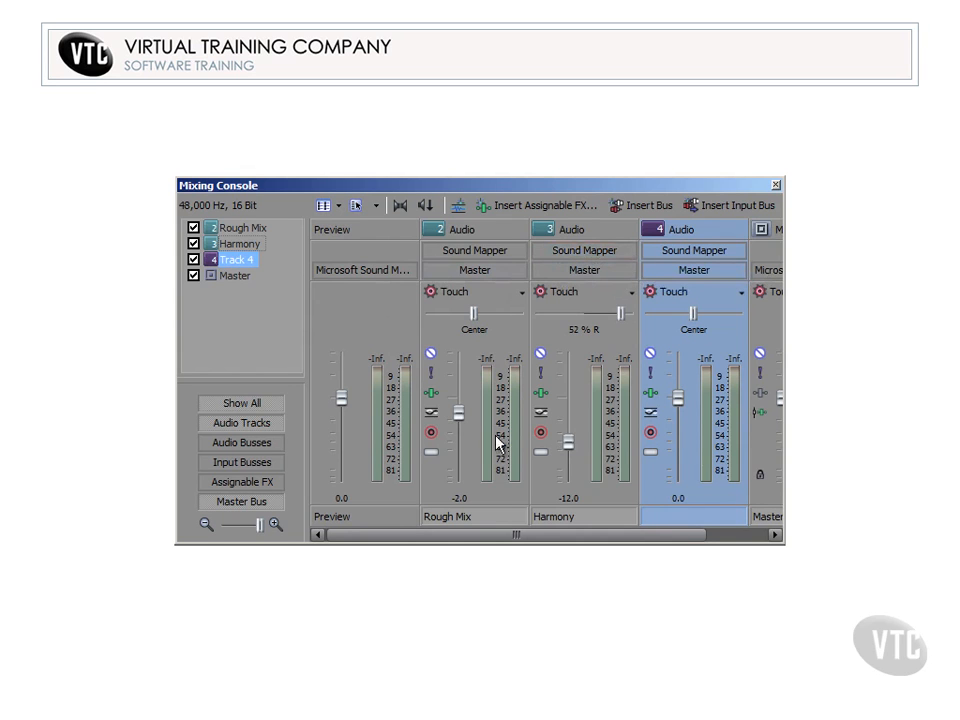
{"action": "left_click_drag", "start_coordinate": [262, 531], "coordinate": [248, 533]}
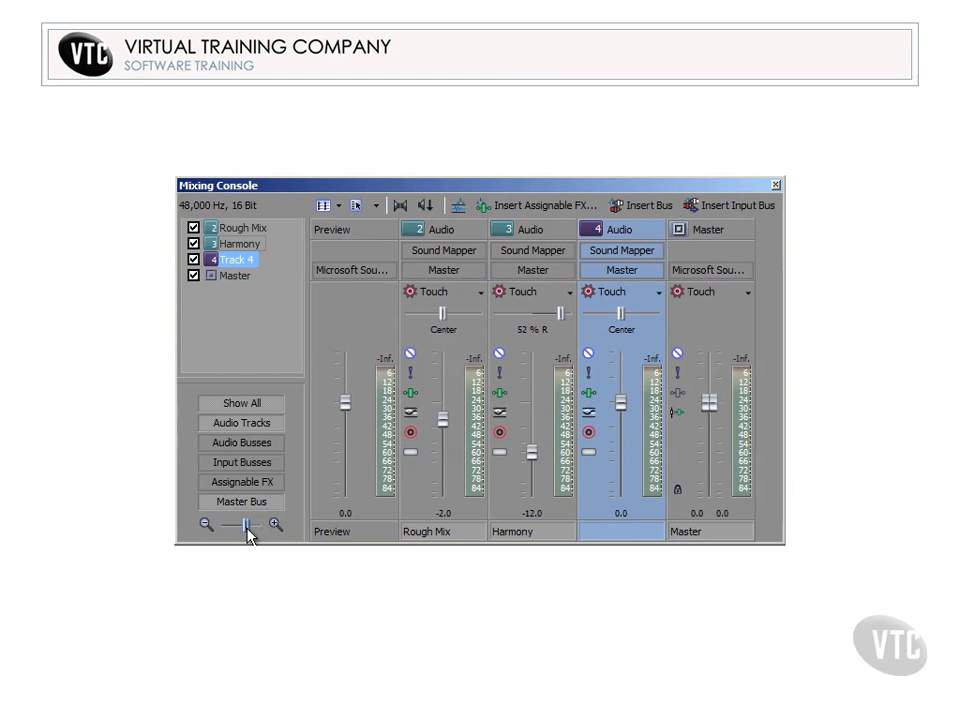
Rename Track 4 as Guitar in the channel list.
{"action": "double_click", "coordinate": [247, 261]}
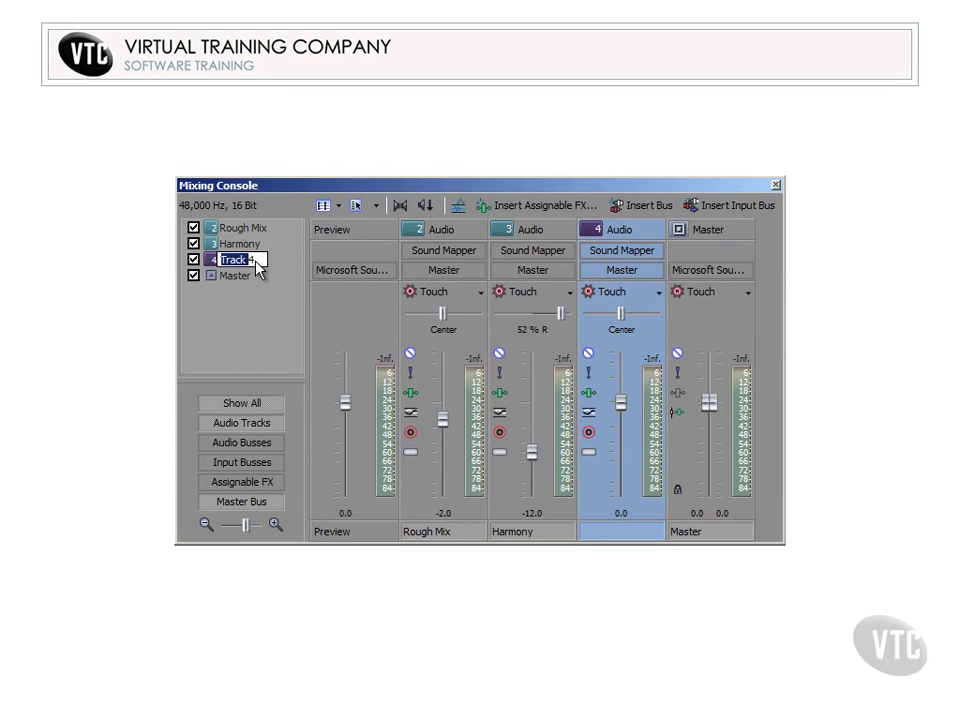
{"action": "key", "text": "BackSpace"}
{"action": "key", "text": "Delete"}
{"action": "type", "text": "Guitar"}
{"action": "left_click", "coordinate": [260, 313]}
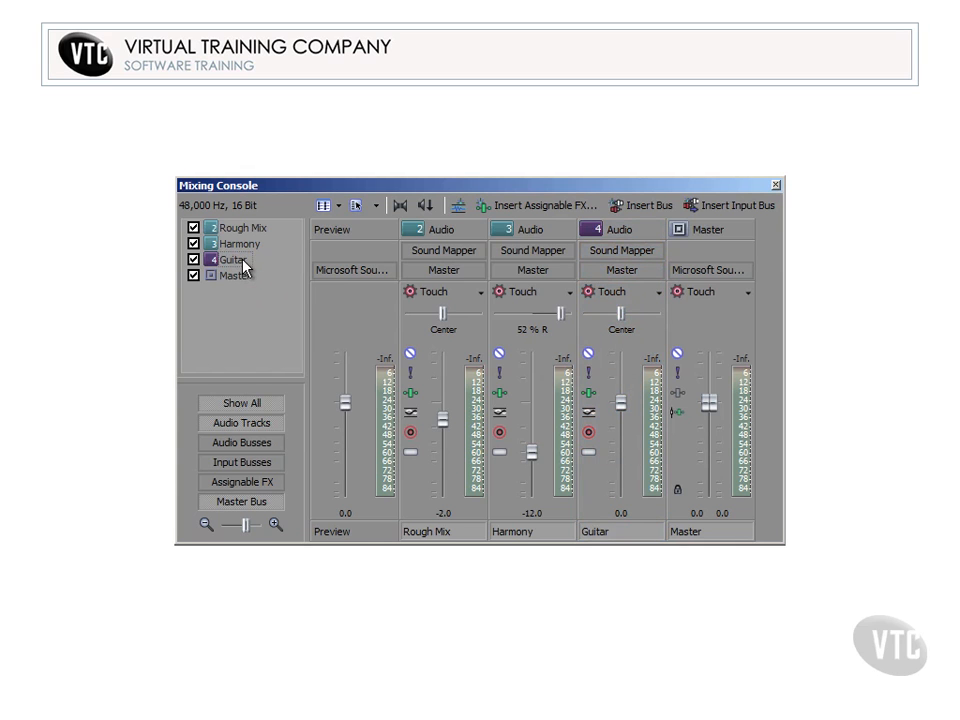
Select the Guitar channel and try its pan slider and volume fader, leaving them at Center and 0.0 dB.
{"action": "left_click", "coordinate": [643, 231]}
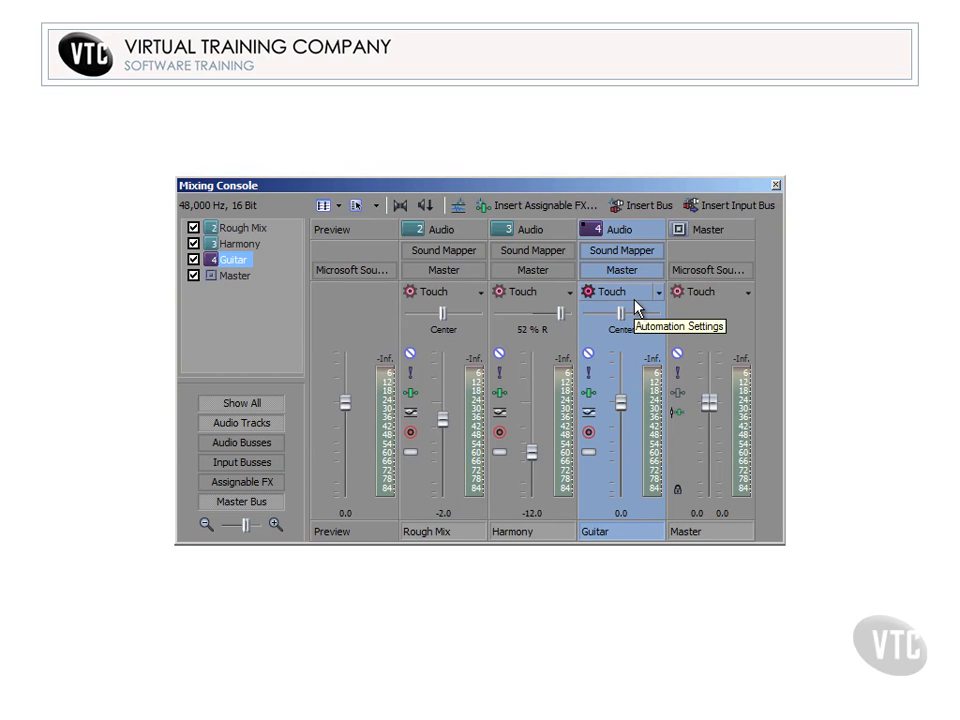
{"action": "mouse_move", "coordinate": [622, 316]}
{"action": "left_mouse_down"}
{"action": "mouse_move", "coordinate": [632, 313]}
{"action": "mouse_move", "coordinate": [621, 312]}
{"action": "left_mouse_up"}
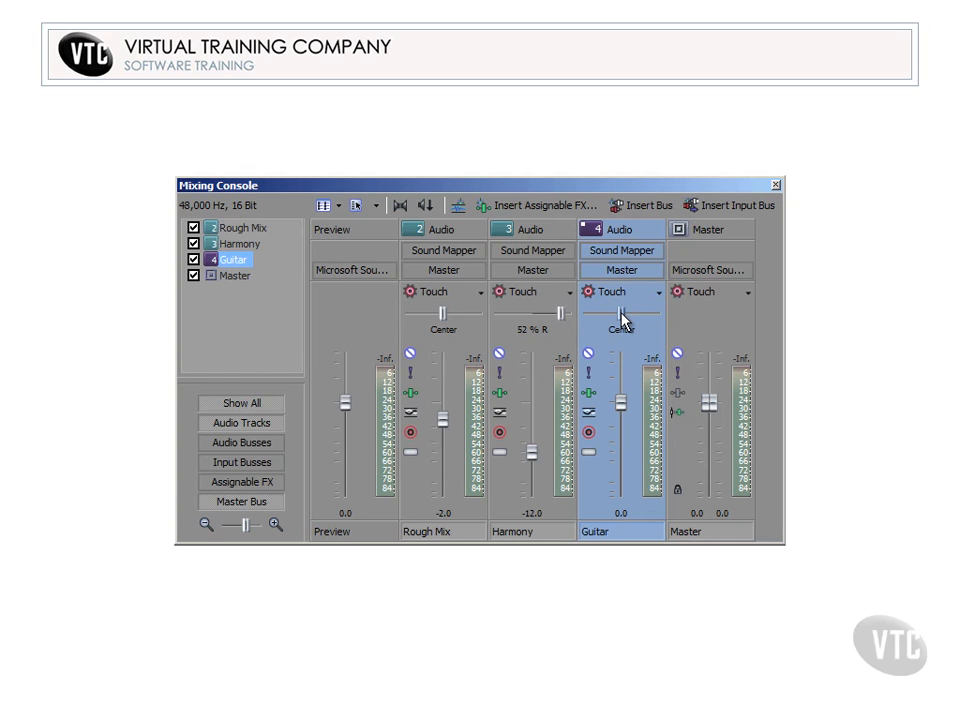
{"action": "mouse_move", "coordinate": [621, 403]}
{"action": "left_mouse_down"}
{"action": "mouse_move", "coordinate": [621, 454]}
{"action": "mouse_move", "coordinate": [620, 383]}
{"action": "mouse_move", "coordinate": [619, 405]}
{"action": "left_mouse_up"}
Toggle mute and solo on and off again for the Guitar channel.
{"action": "left_click", "coordinate": [588, 357]}
{"action": "left_click", "coordinate": [589, 357]}
{"action": "left_click", "coordinate": [589, 357]}
{"action": "left_click", "coordinate": [587, 373]}
{"action": "left_click", "coordinate": [586, 373]}
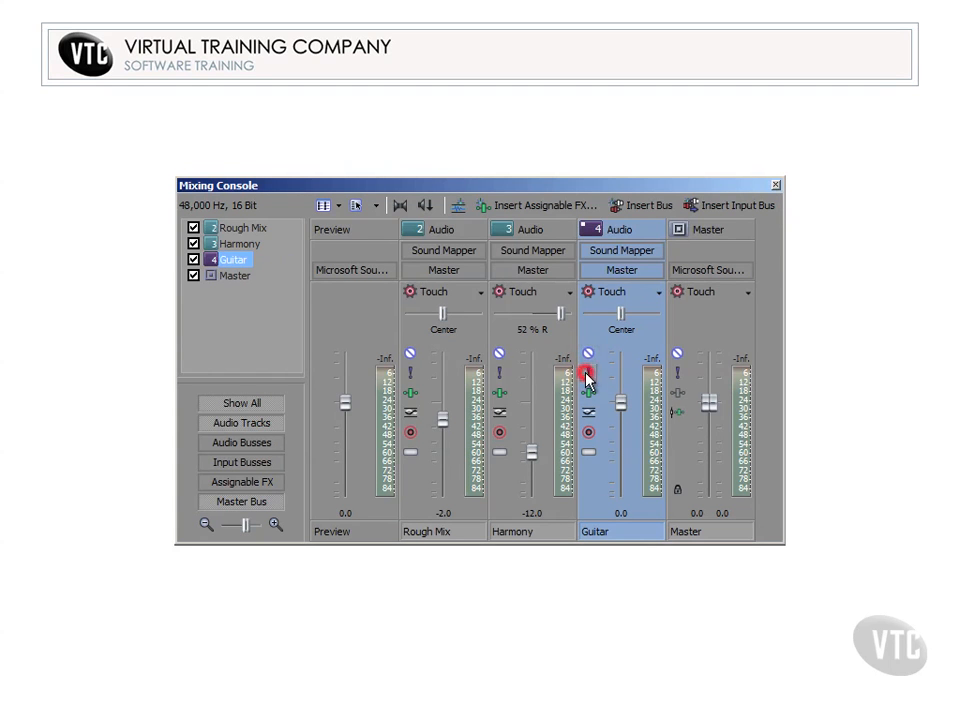